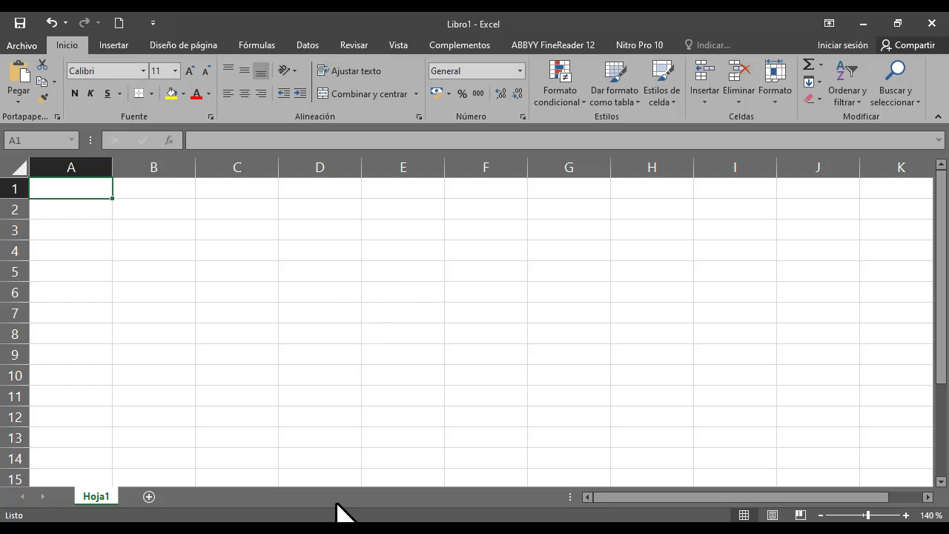
Bring the SPSS data editor forward and select the Talla column
click(413, 468)
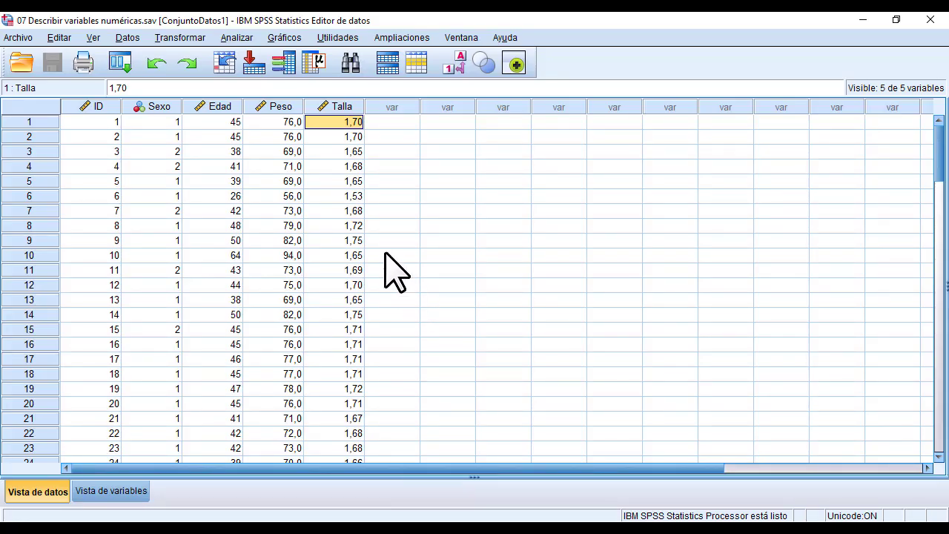
click(343, 108)
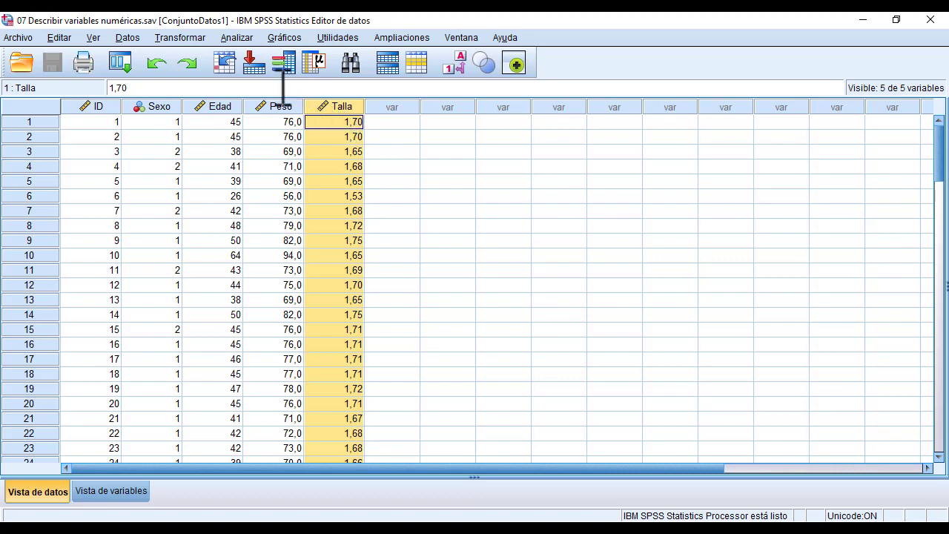
Start a Frecuencias analysis with Talla in the Variables list
click(241, 38)
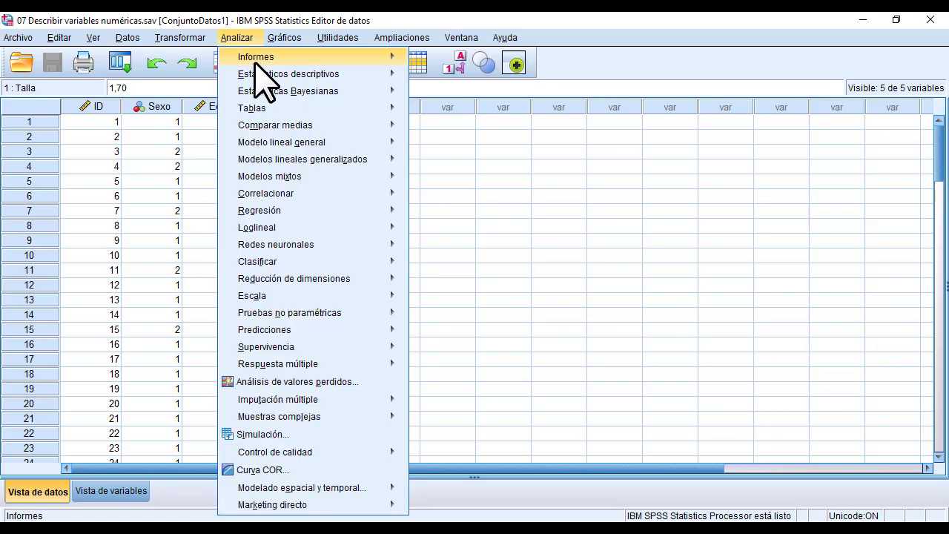
mouse_move(260, 74)
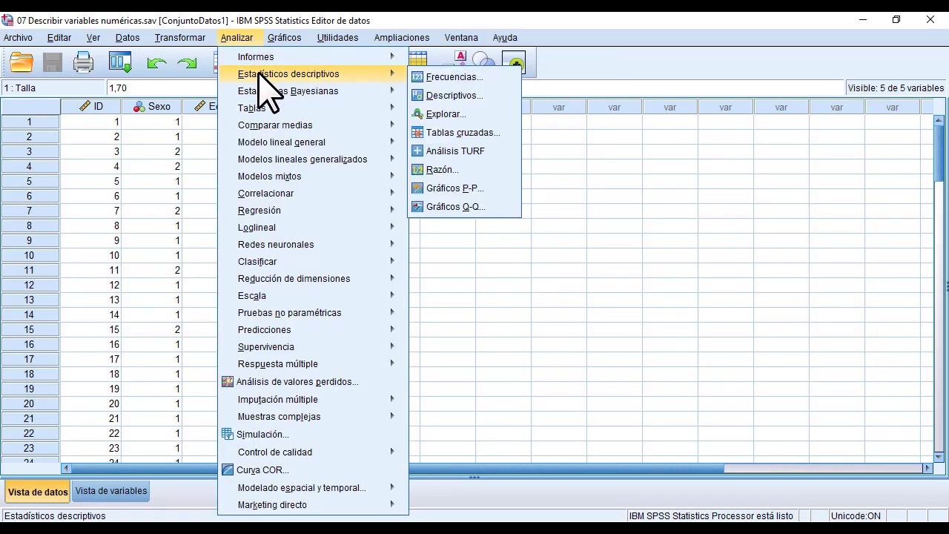
click(454, 77)
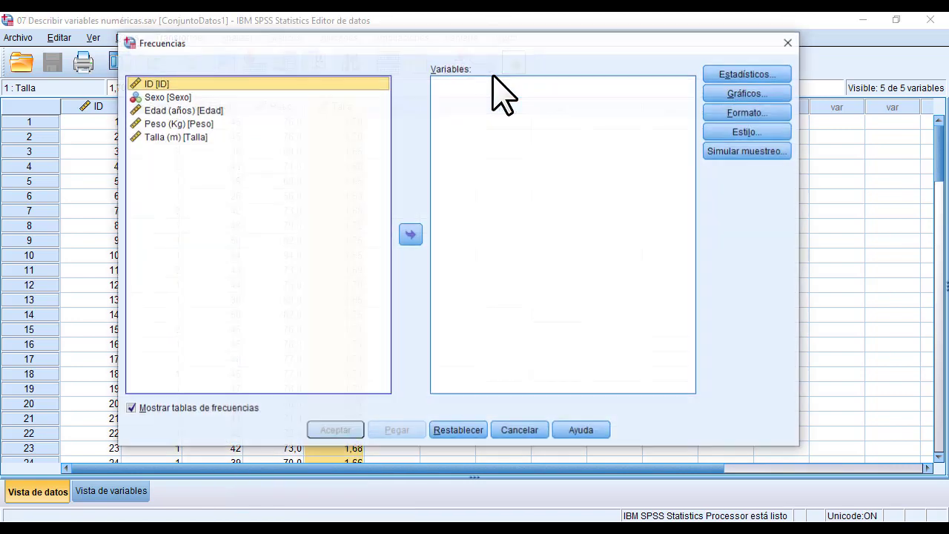
click(176, 138)
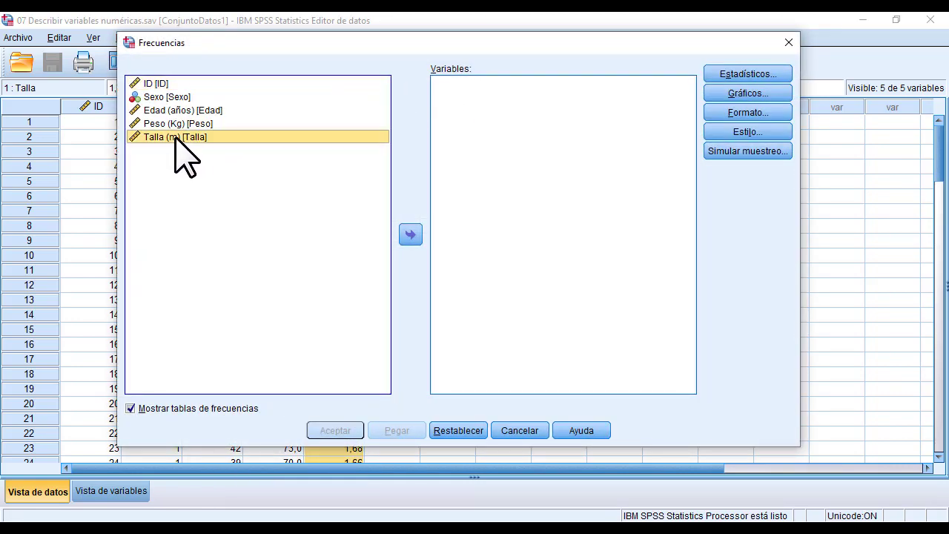
click(409, 235)
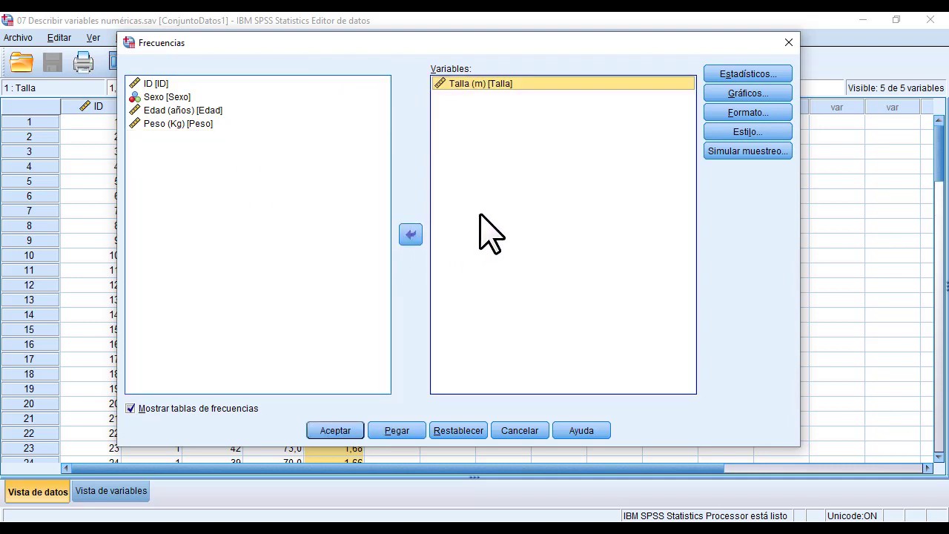
Request Media and Error estándar media only, turn off frequency tables, and run it
click(749, 75)
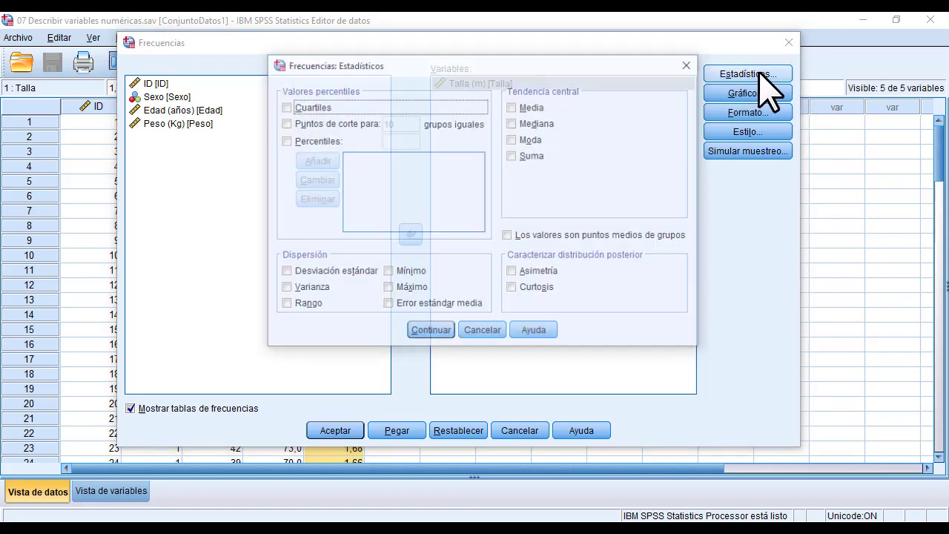
click(514, 106)
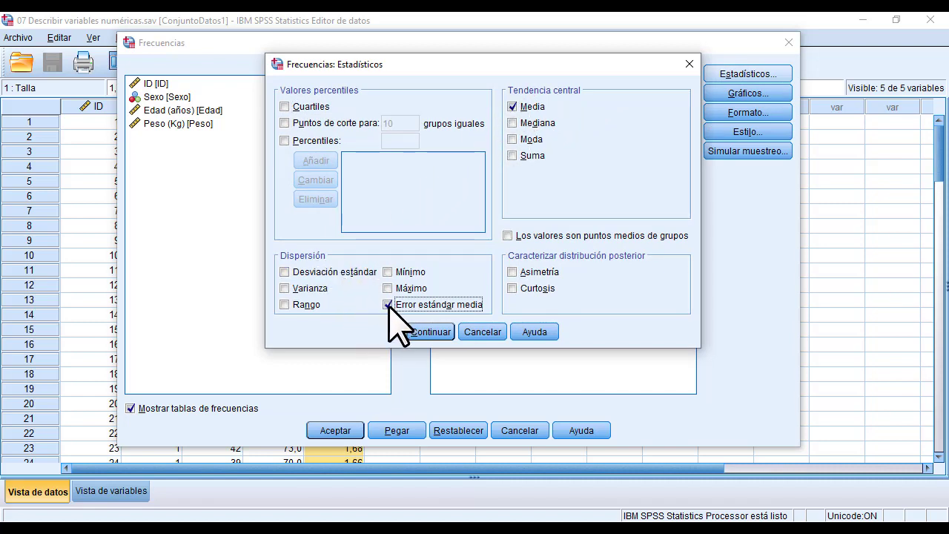
click(430, 332)
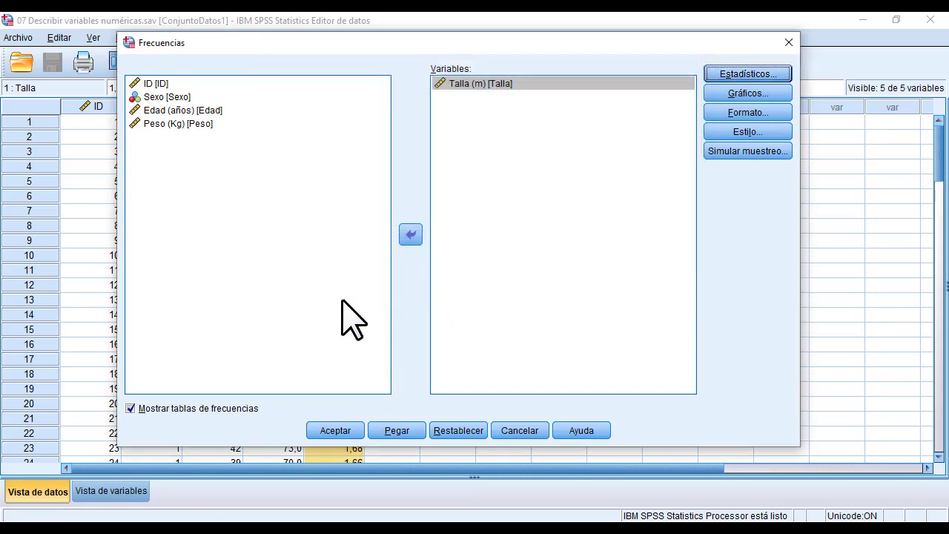
click(132, 409)
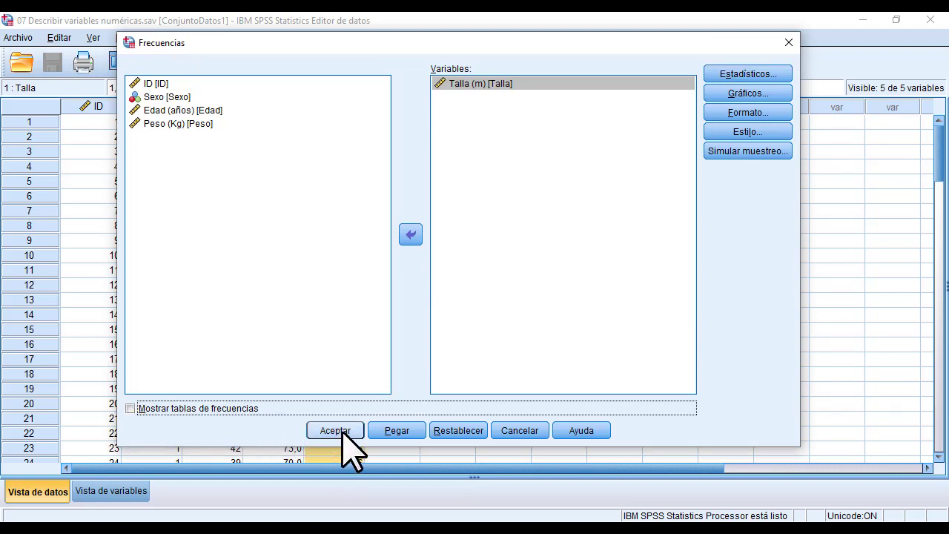
click(336, 431)
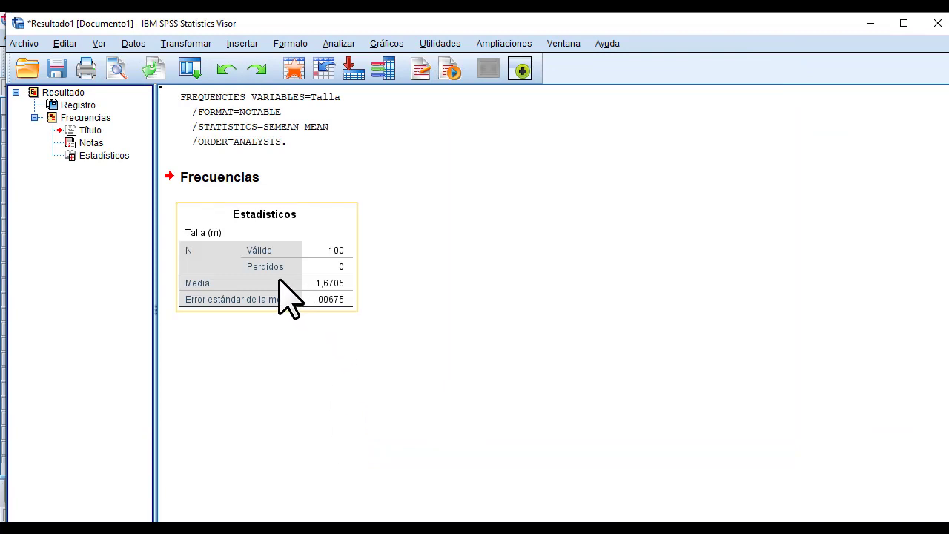
Copy the Estadísticos table for Talla from the SPSS Viewer
right_click(305, 231)
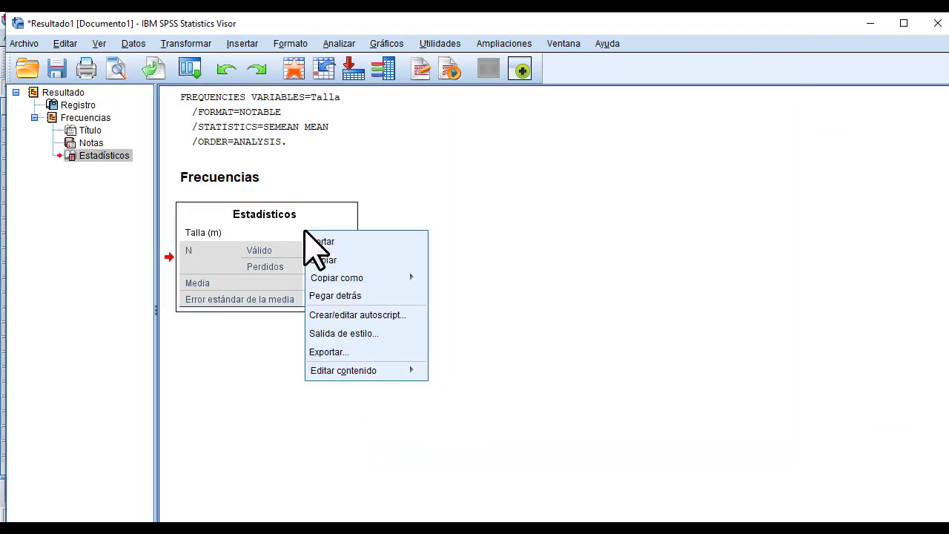
click(335, 260)
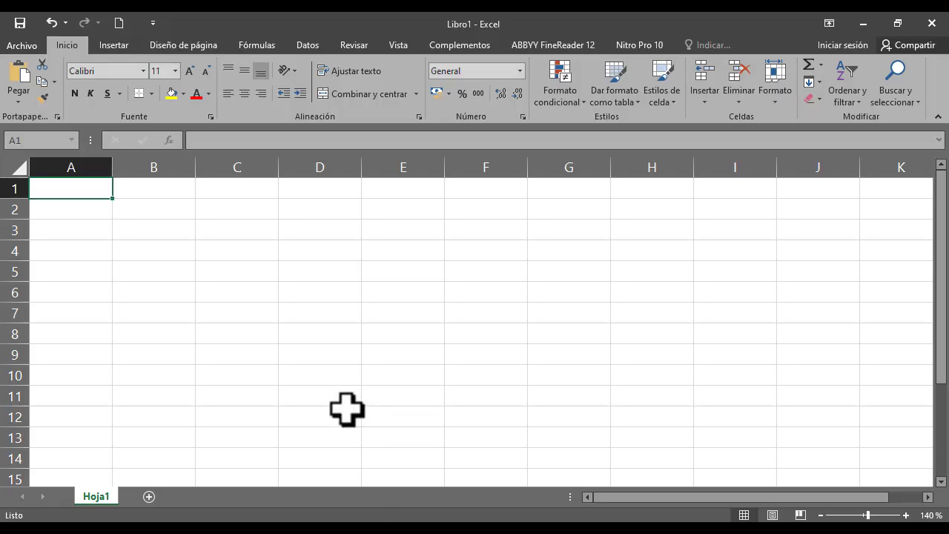
Paste the Estadísticos table into Hoja1 and set B8 to =C5, the mean
text(Estadísticos Talla (m) N	Válido	100 	Perdidos	0 Media		1,6705 Error estándar de la media		0,00675)
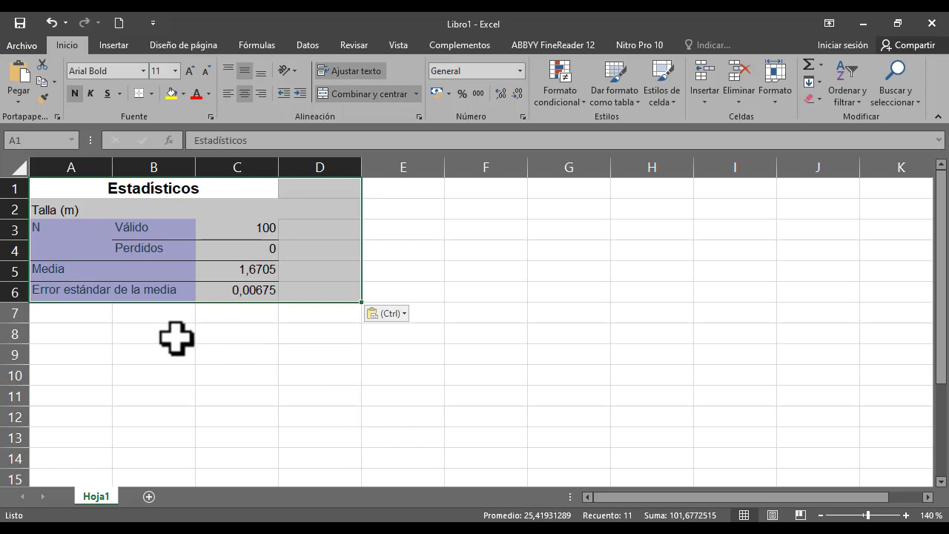
click(174, 337)
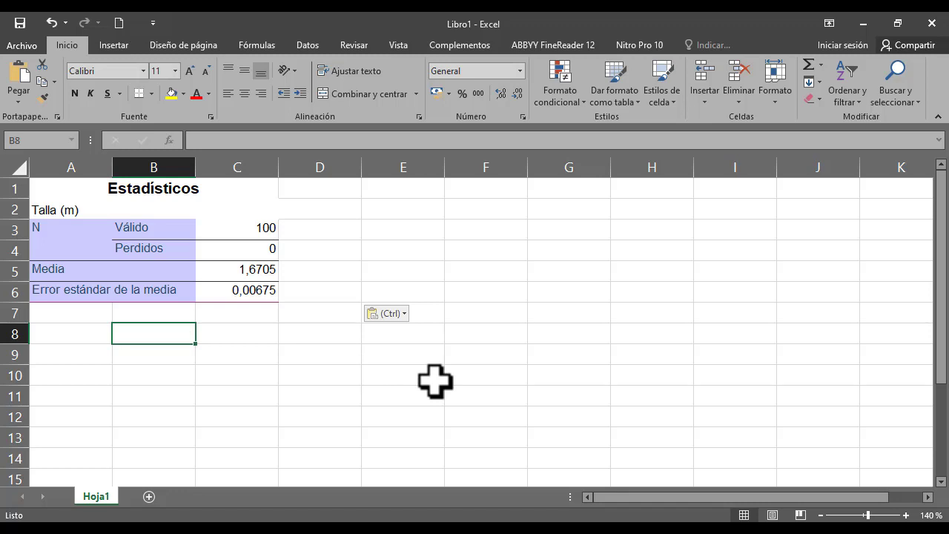
text(=)
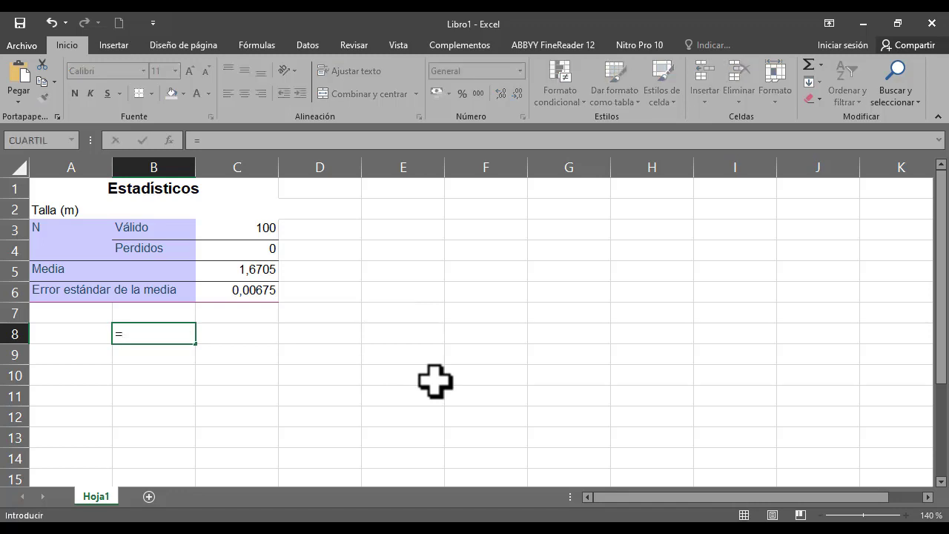
click(249, 270)
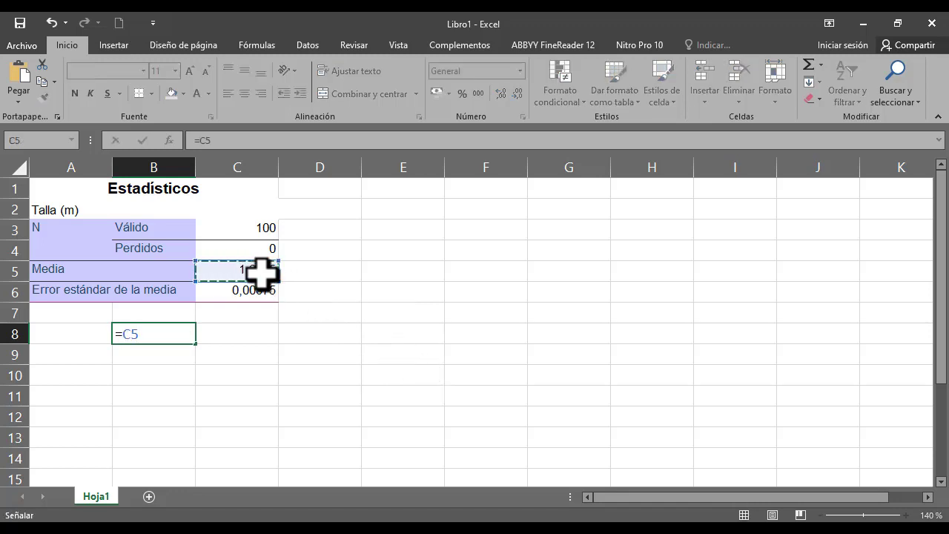
key(Return)
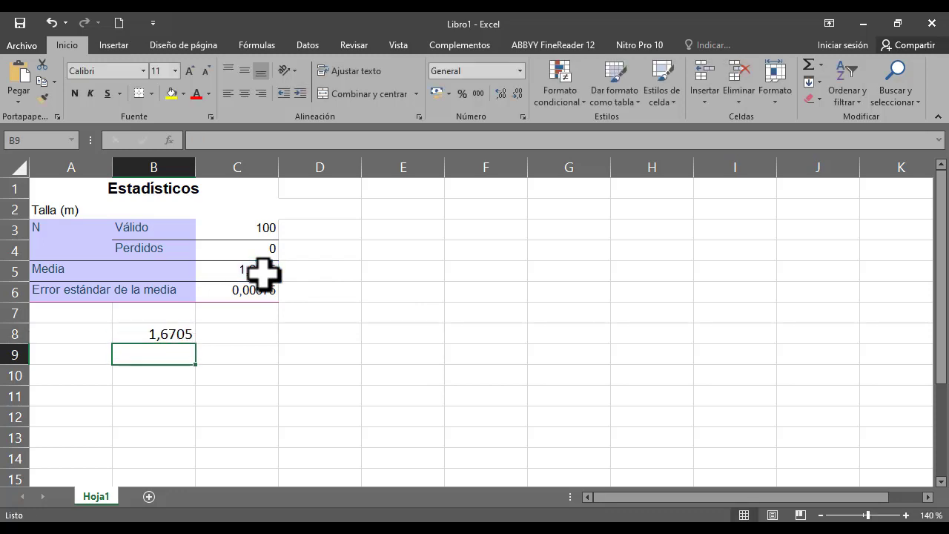
Set C8 to =C6, the standard error, and enter 1 in B9
click(260, 335)
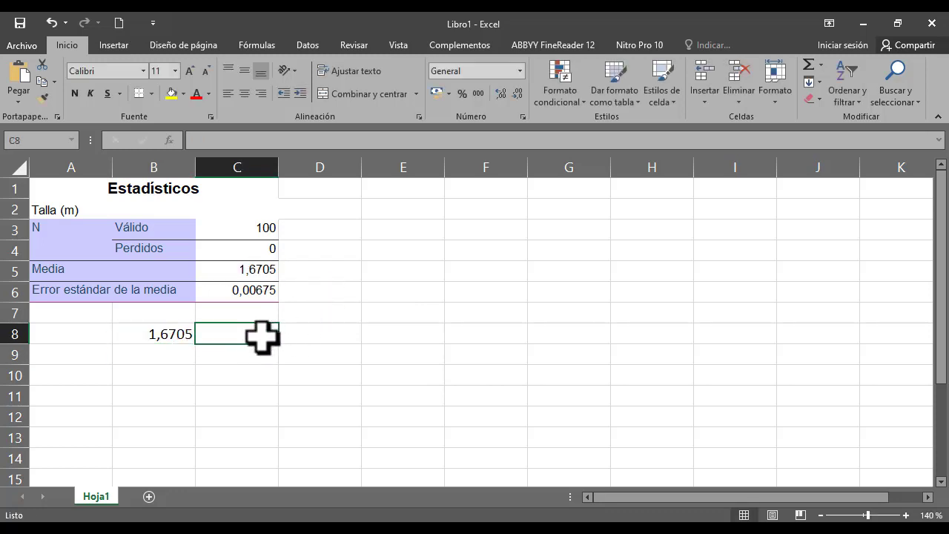
text(=)
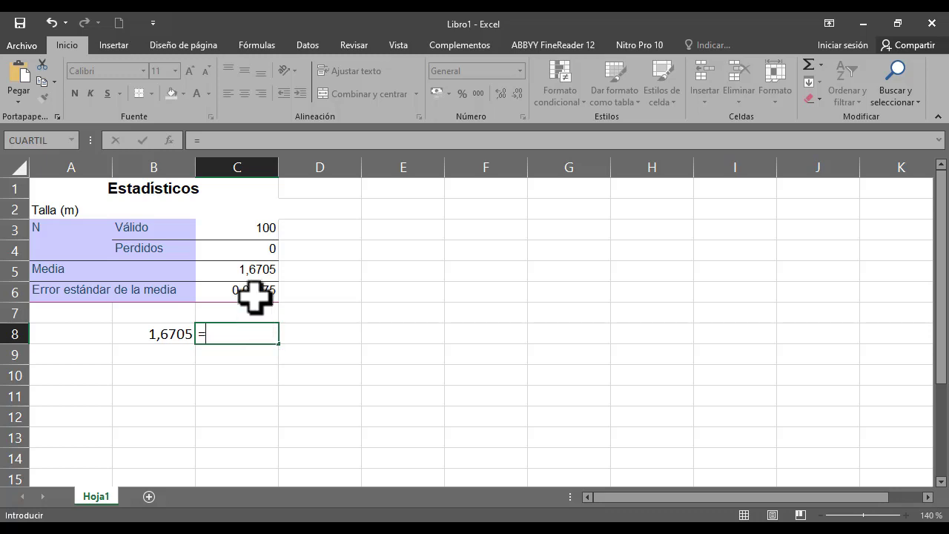
click(255, 294)
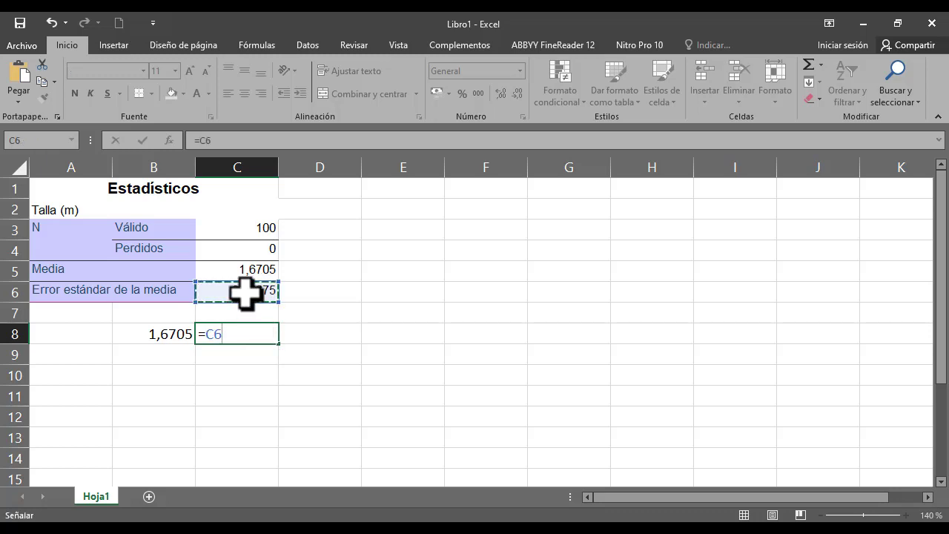
key(Return)
click(187, 357)
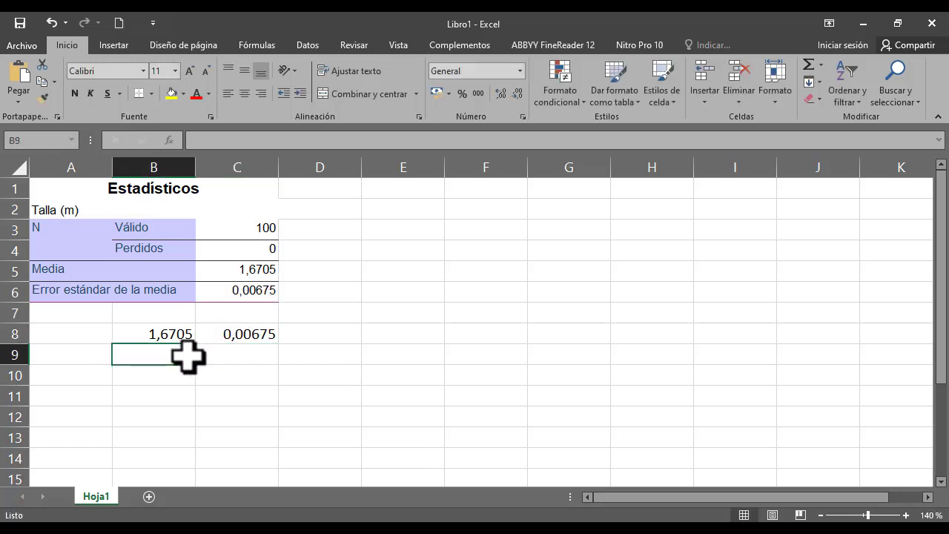
text(1)
key(Return)
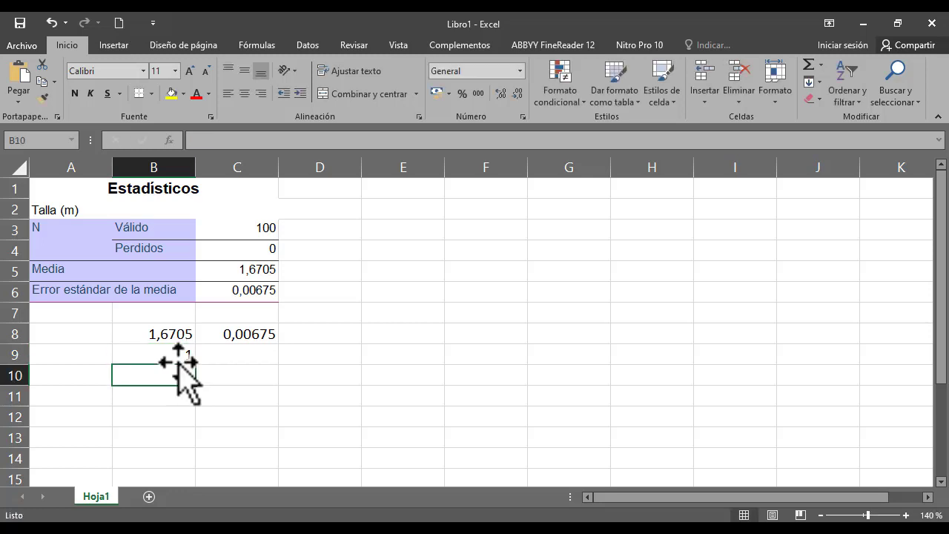
Insert a 2-D clustered column chart of B8:B9 and select its data series
drag(174, 335, 172, 352)
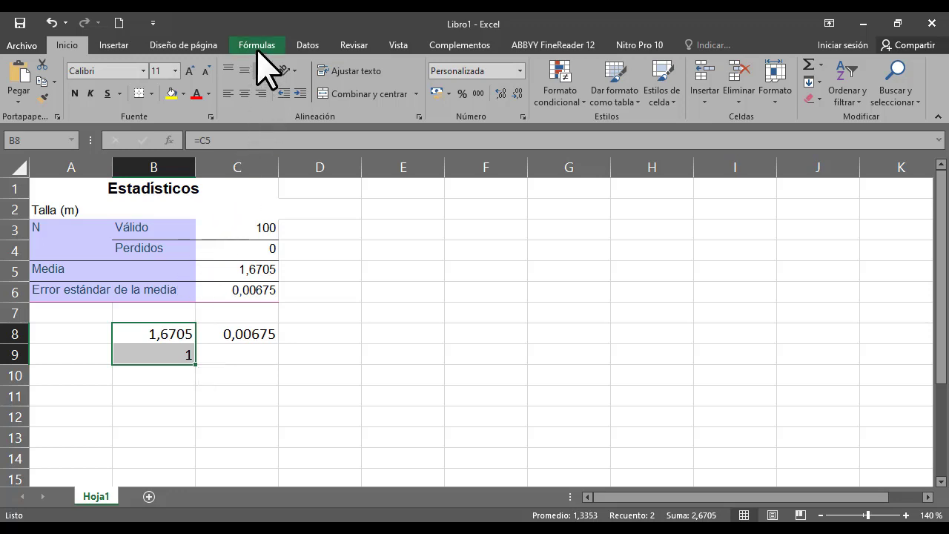
click(117, 46)
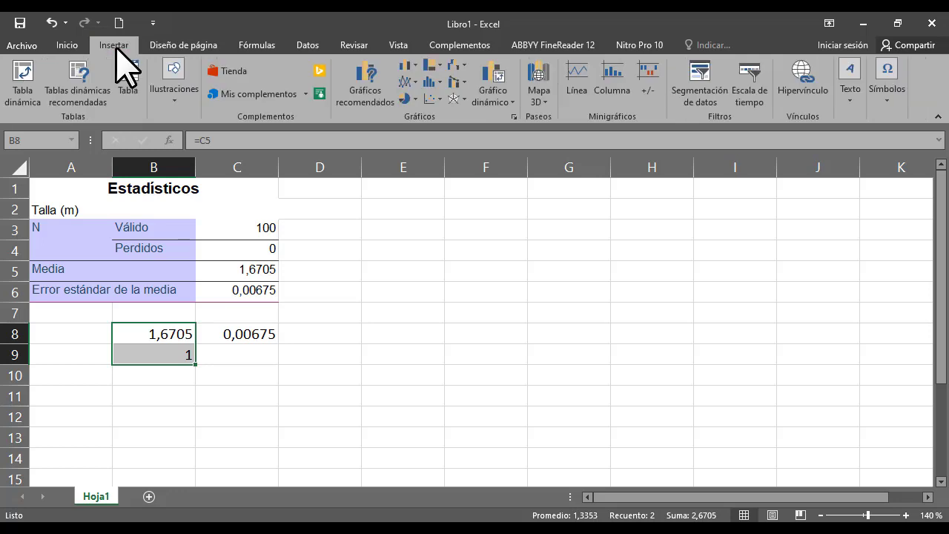
click(416, 68)
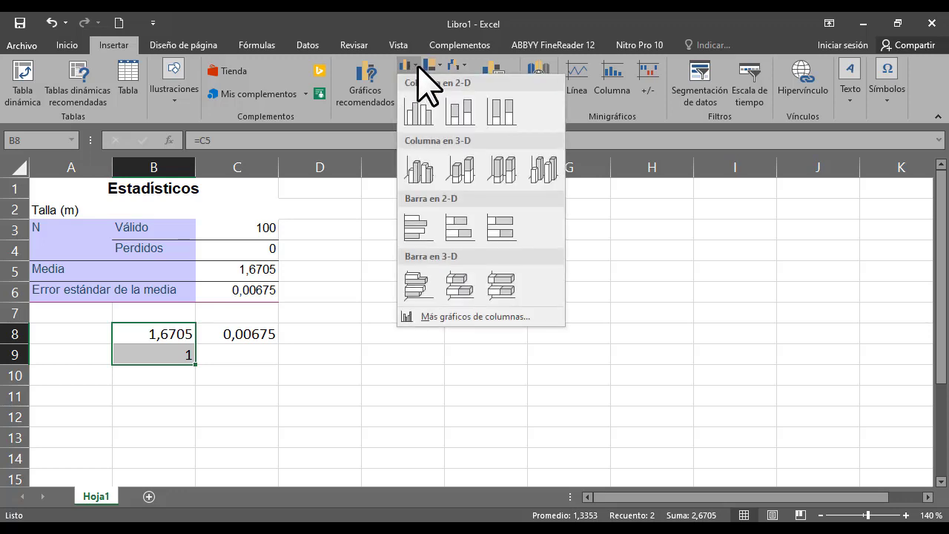
click(465, 113)
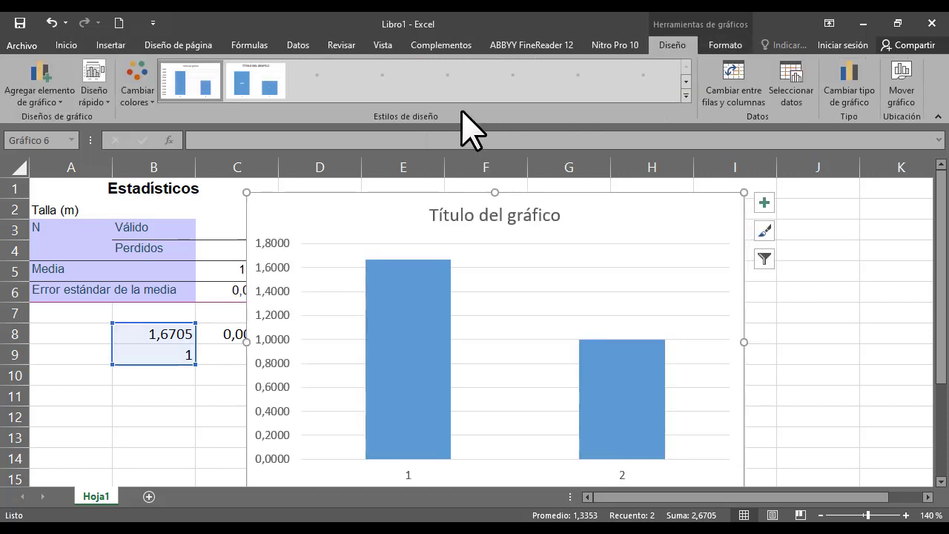
click(431, 346)
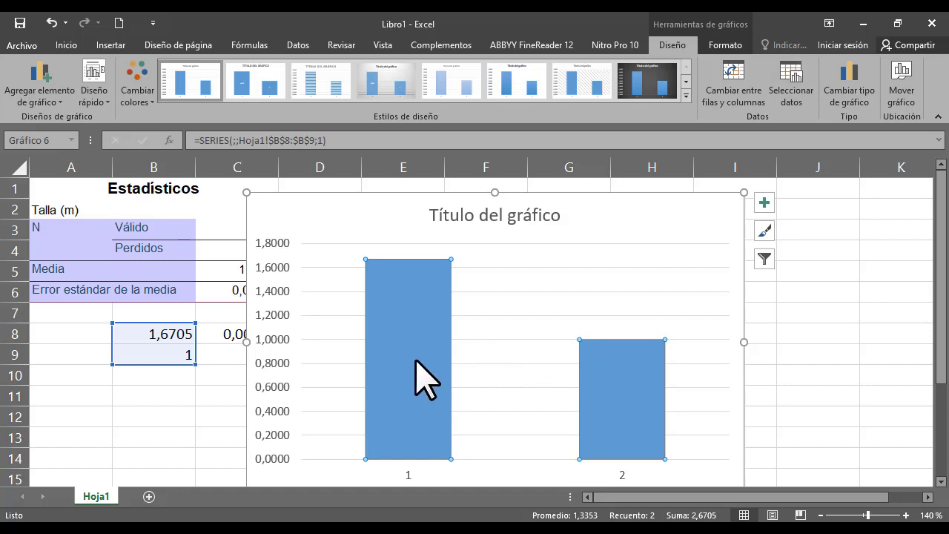
right_click(612, 370)
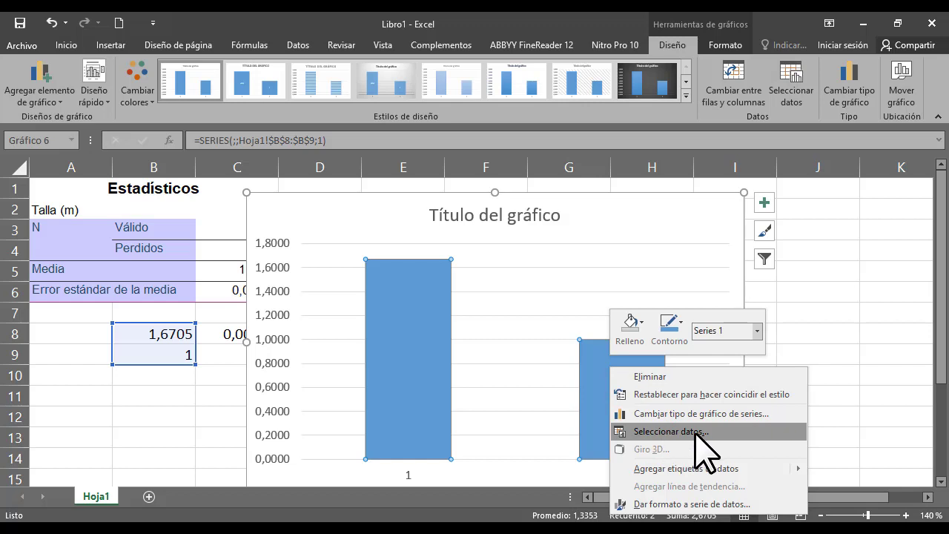
Apply Cambiar fila/columna so the mean and the 1 stack as two series
click(713, 434)
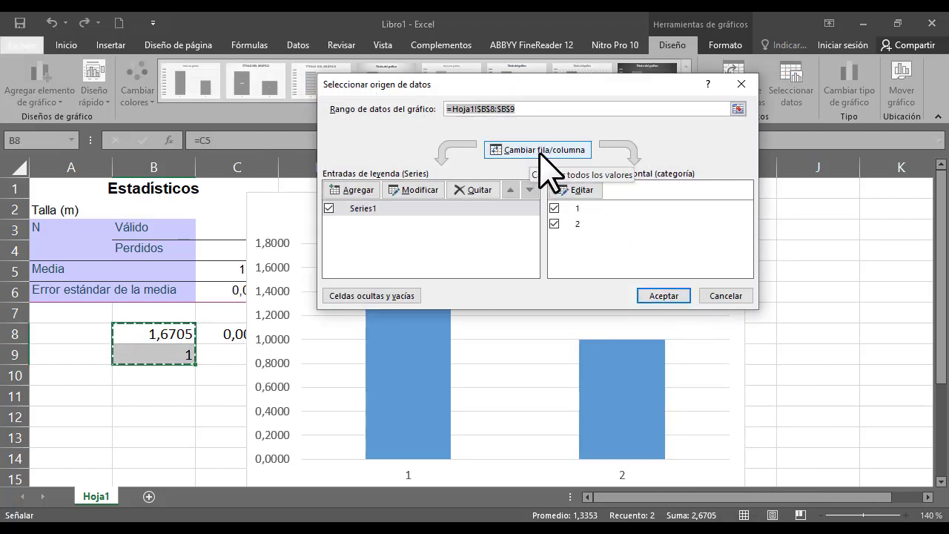
click(540, 154)
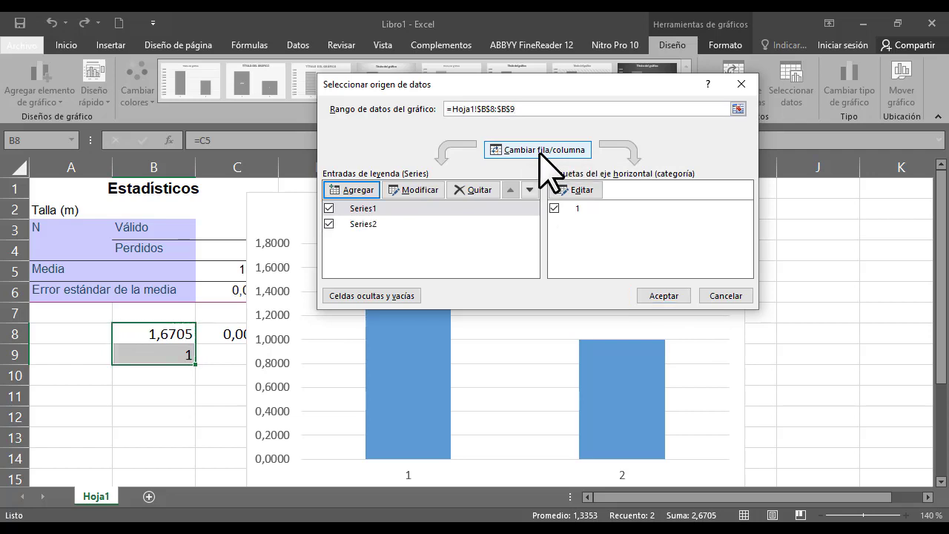
click(664, 297)
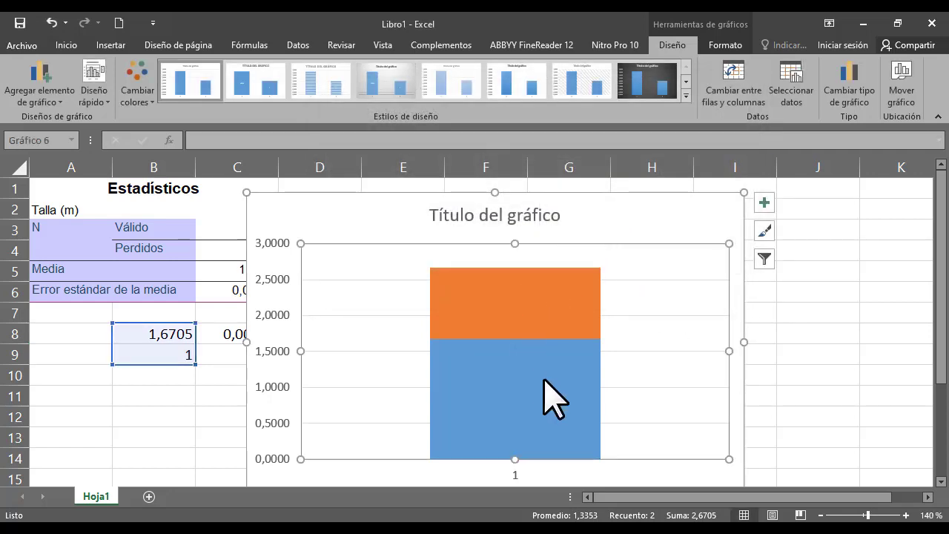
Select the blue mean series in the stacked column chart
click(854, 390)
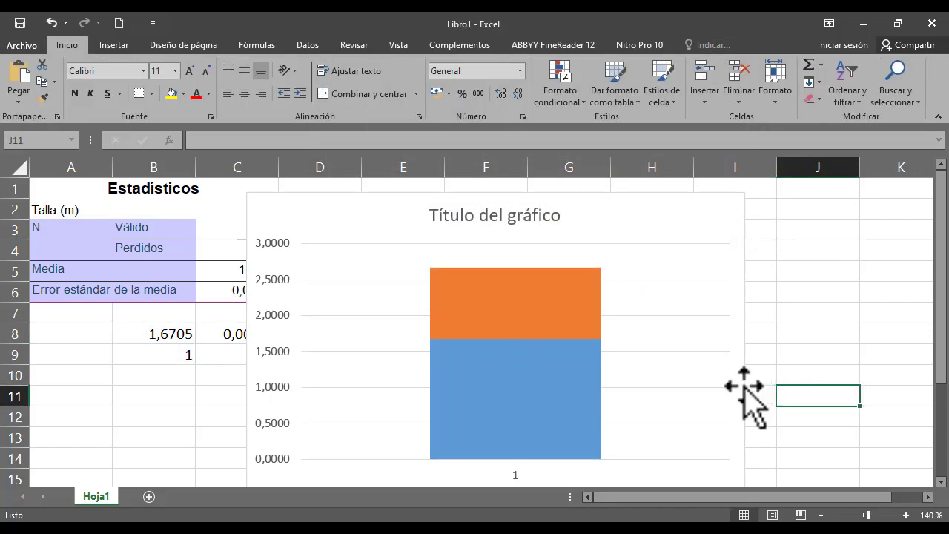
click(560, 400)
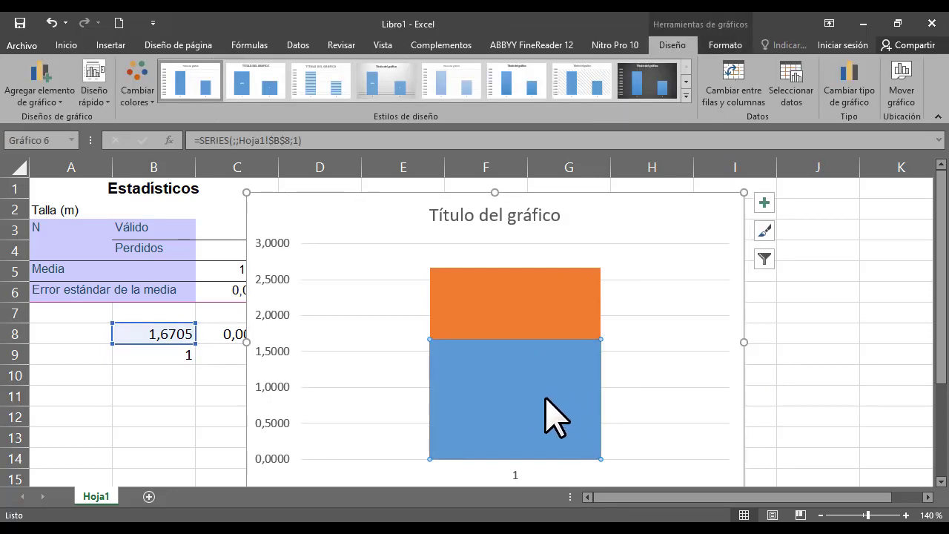
click(653, 83)
Add error bars to the mean series with Más opciones de las barras de error
click(56, 104)
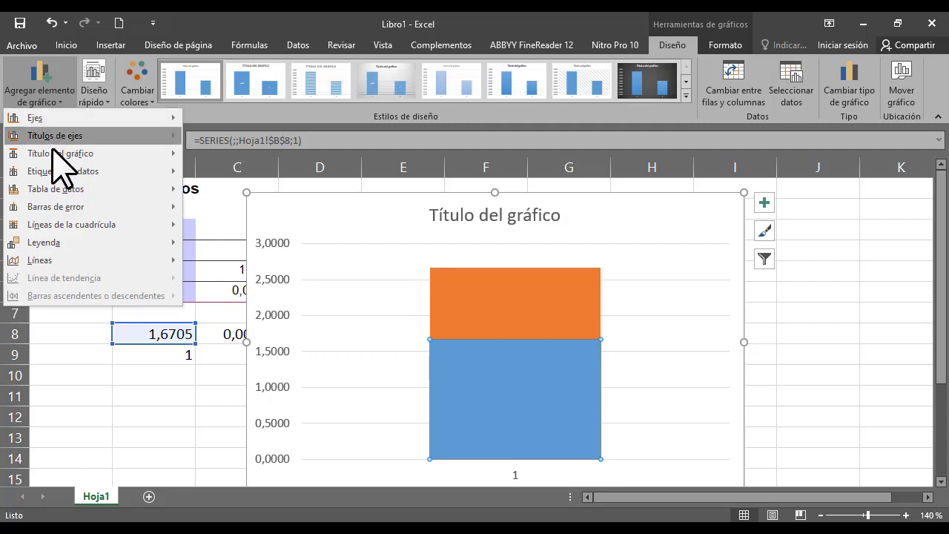
mouse_move(52, 207)
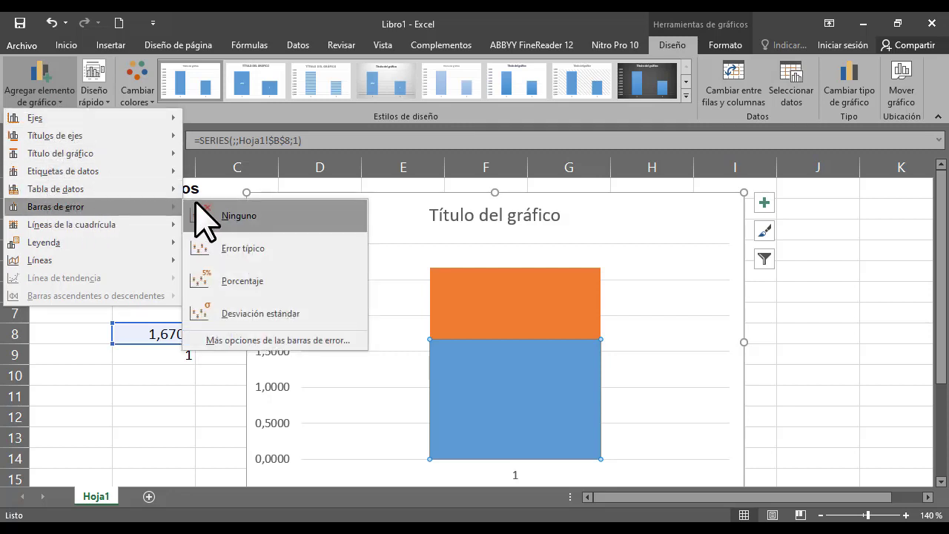
click(297, 340)
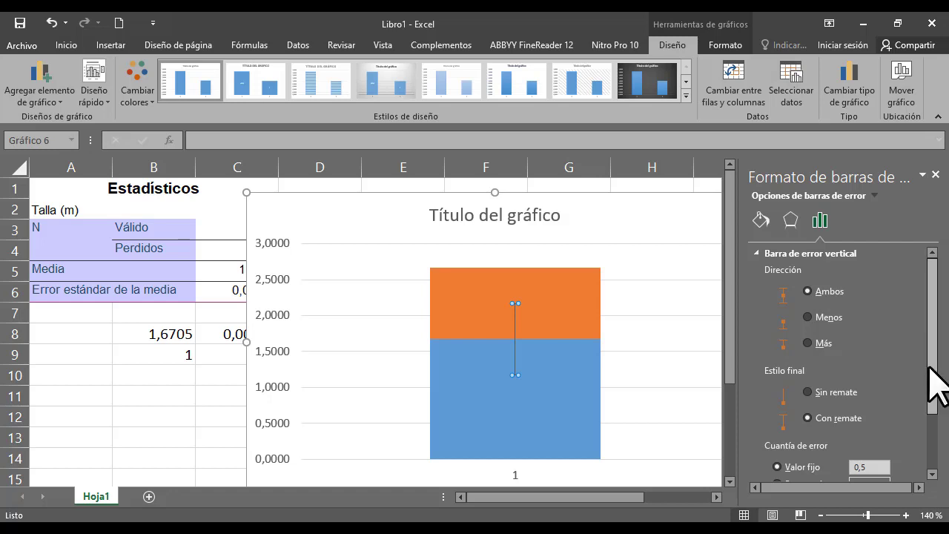
Set custom positive and negative error values both to =Hoja1!$C$8
drag(932, 356, 931, 424)
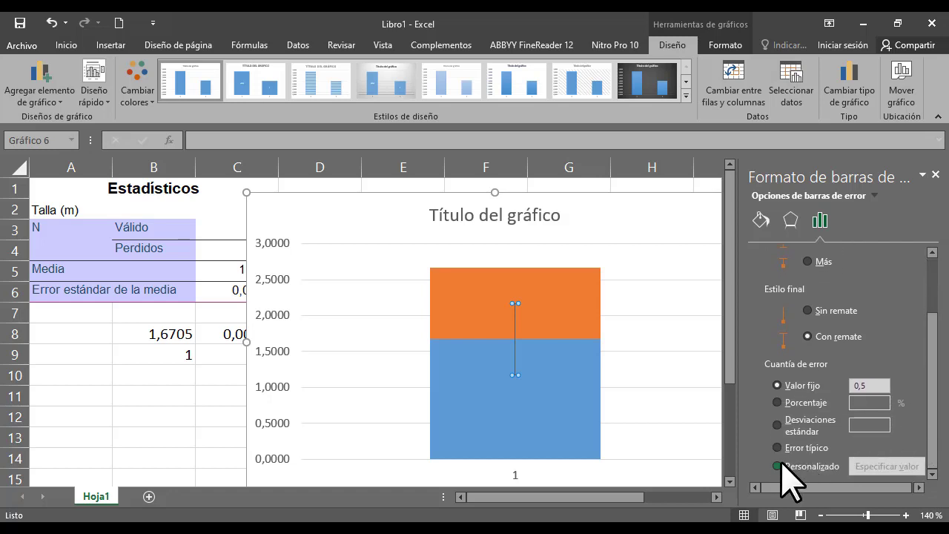
click(796, 467)
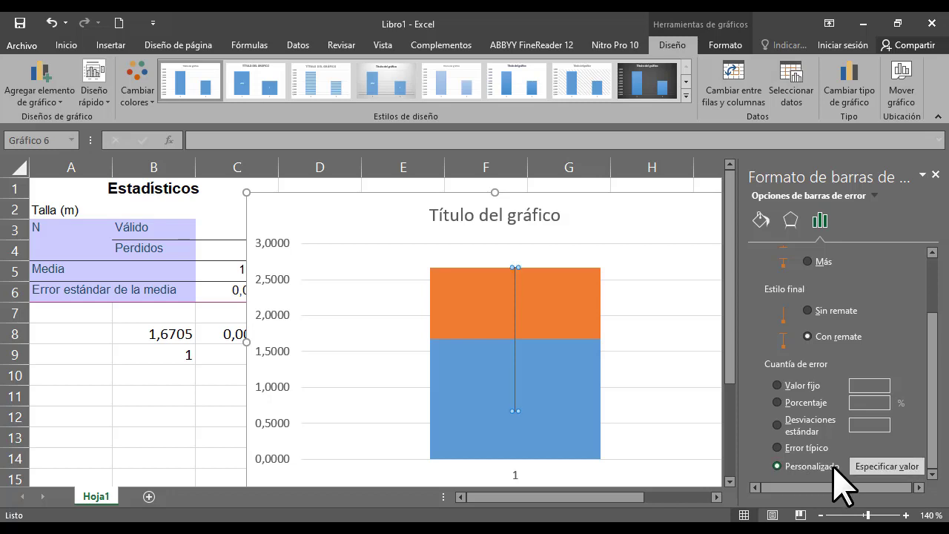
click(888, 467)
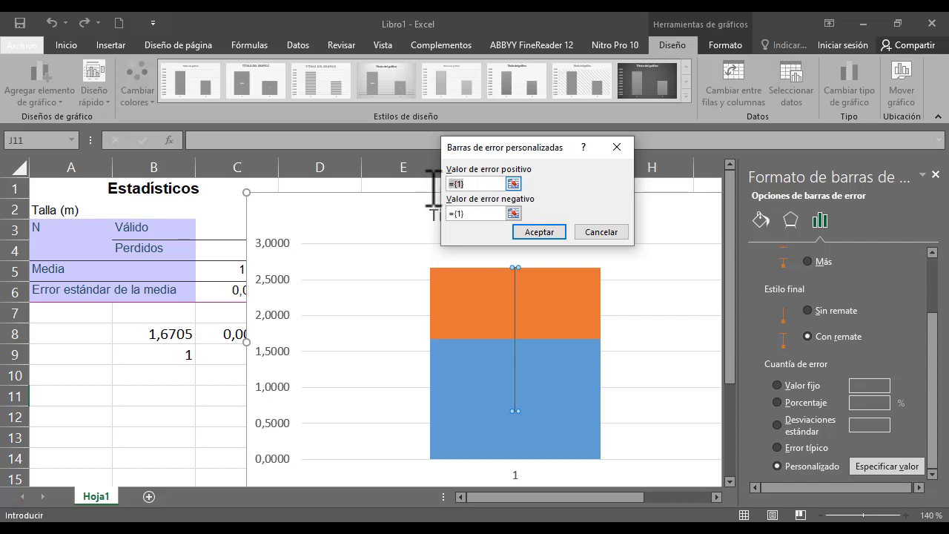
key(Delete)
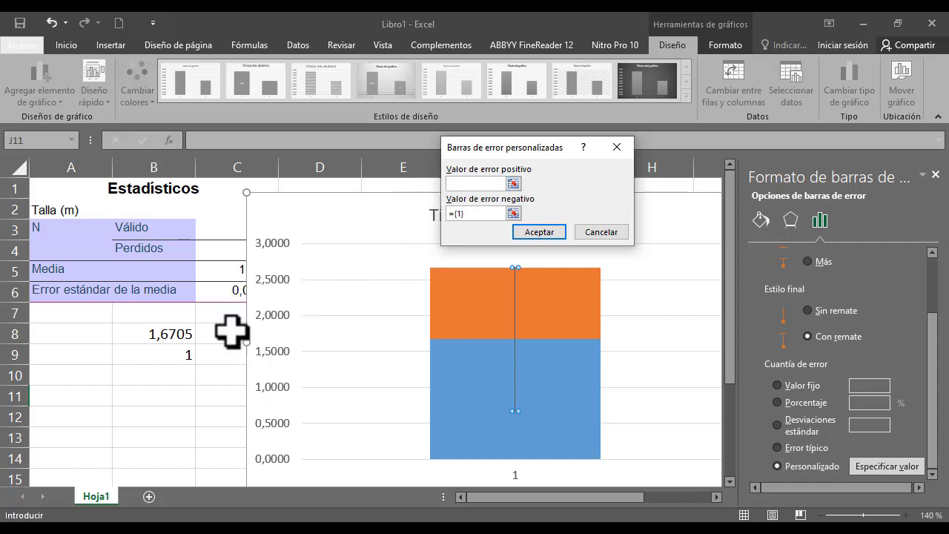
click(227, 338)
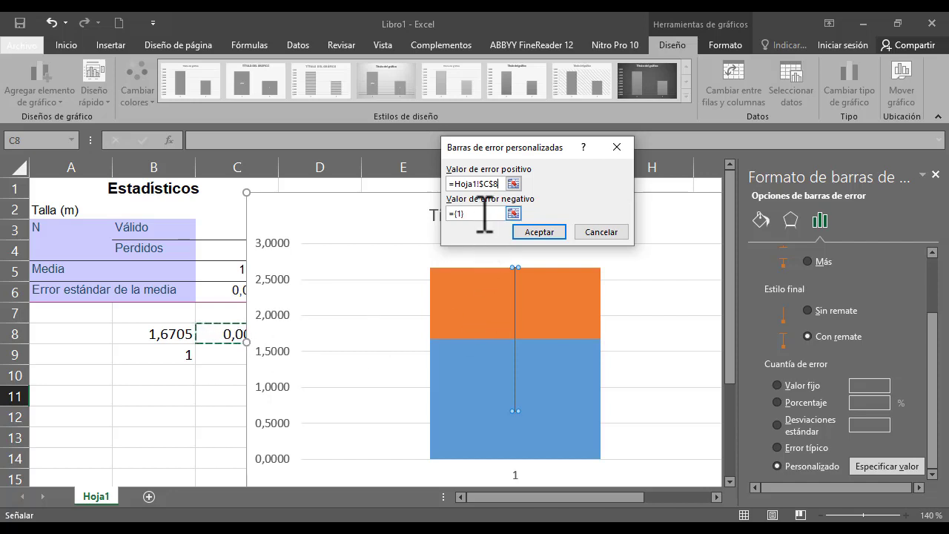
drag(484, 216, 439, 214)
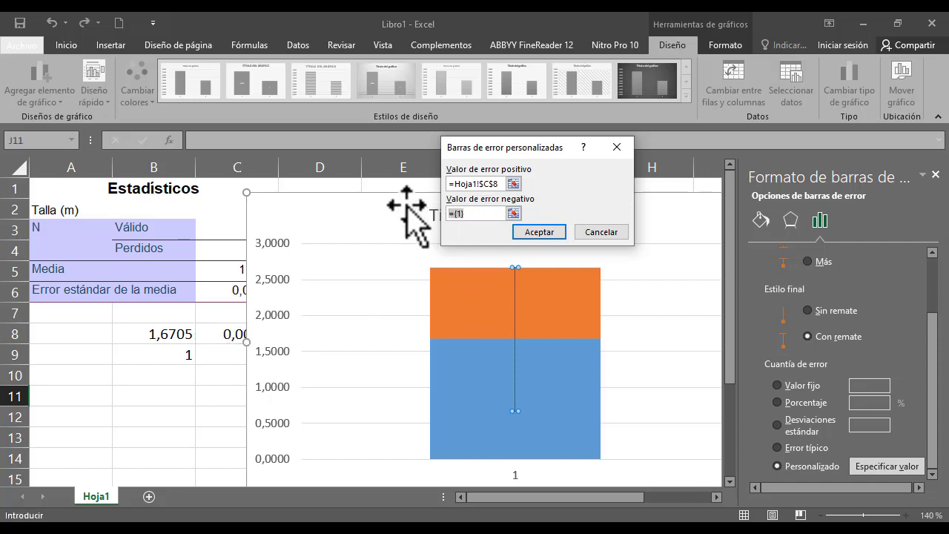
key(BackSpace)
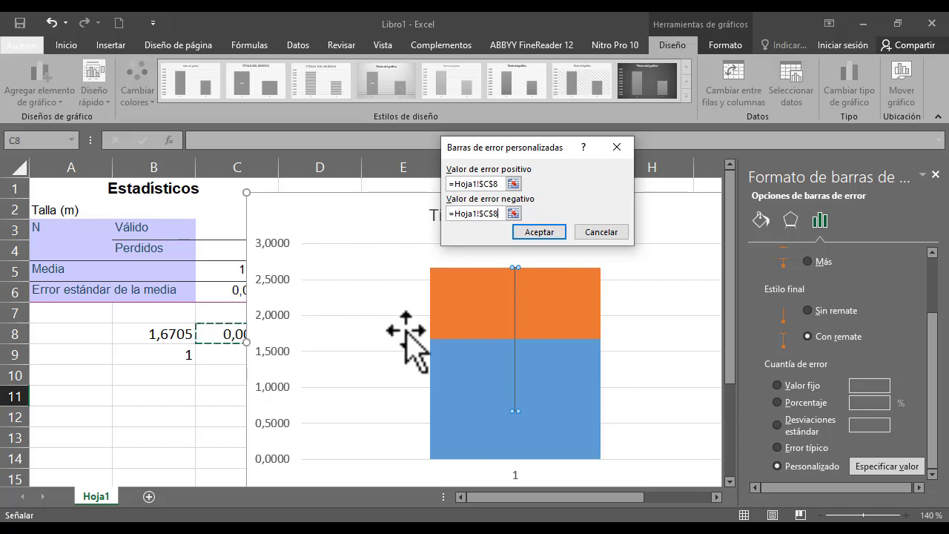
click(540, 235)
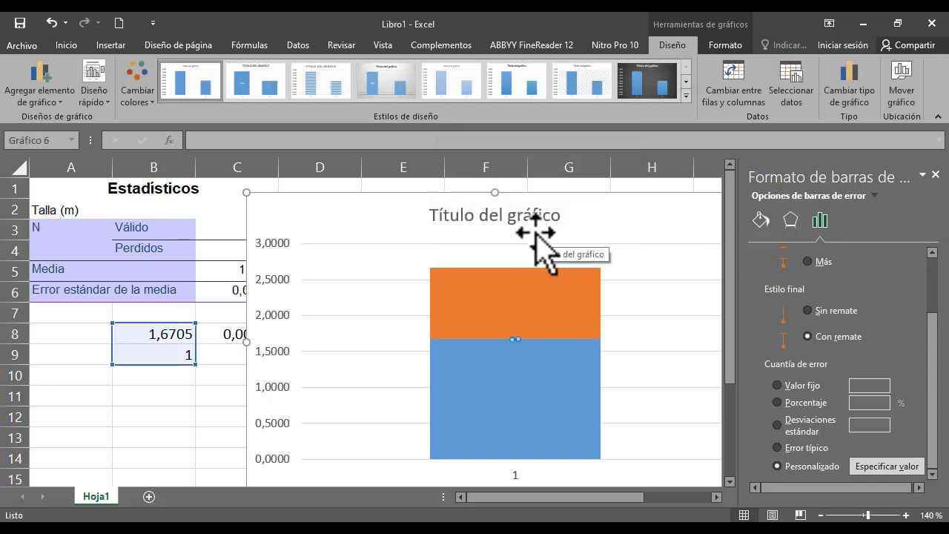
Give the blue mean series Sin relleno, leaving the orange bar floating above 1,6705
click(565, 384)
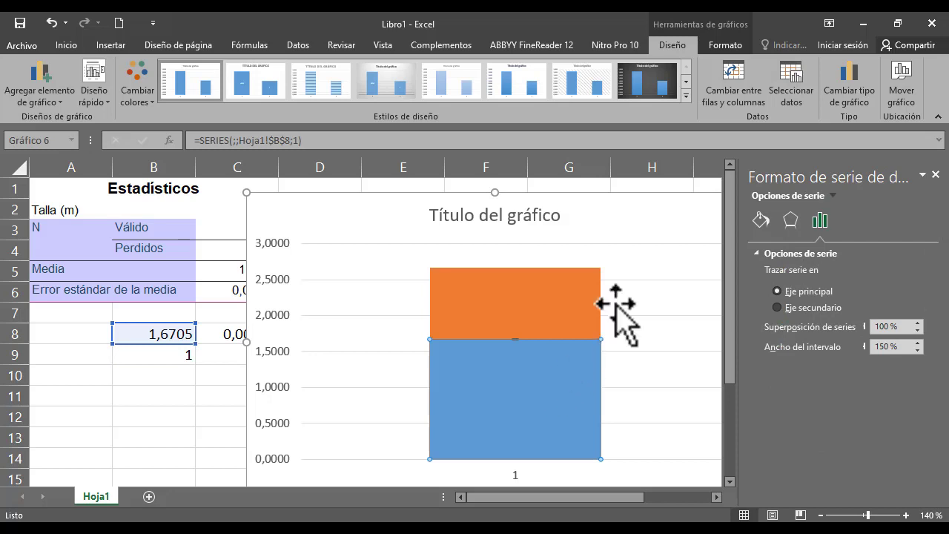
click(725, 46)
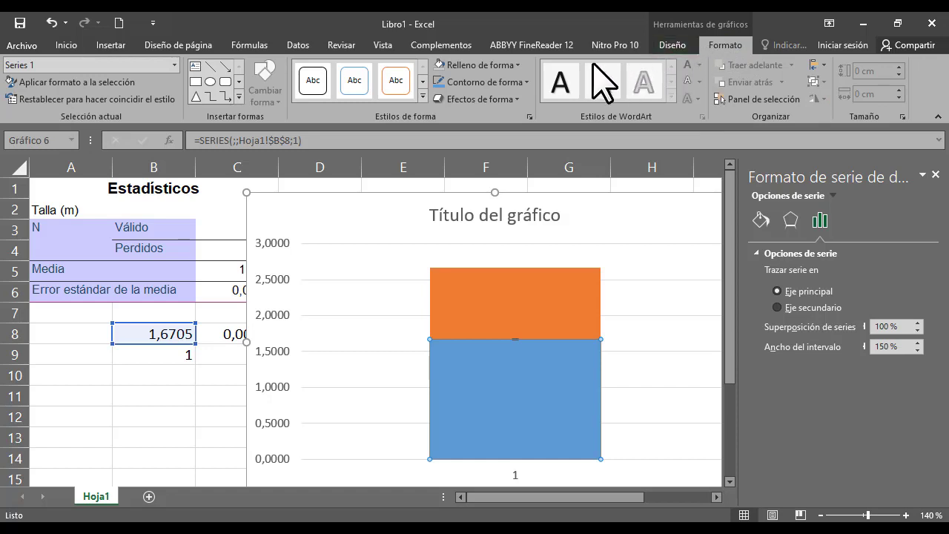
click(507, 66)
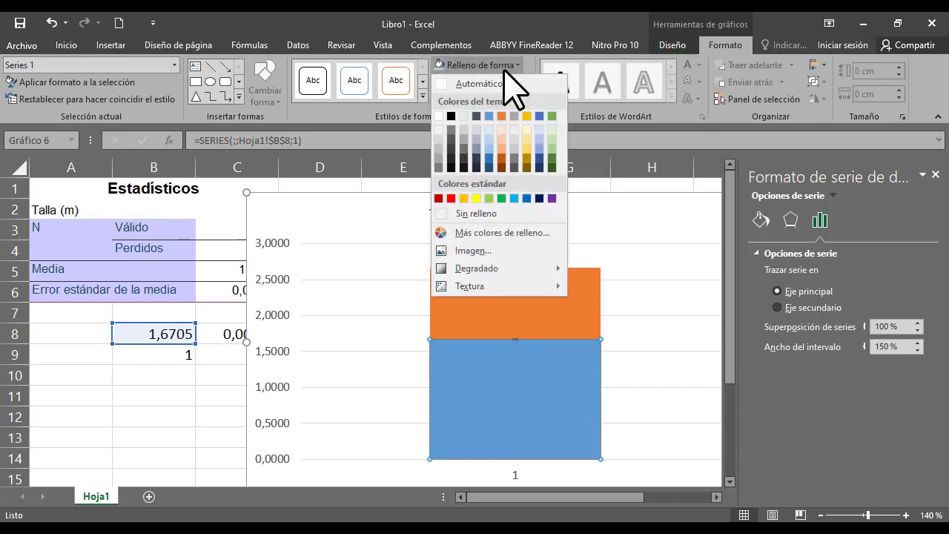
click(475, 213)
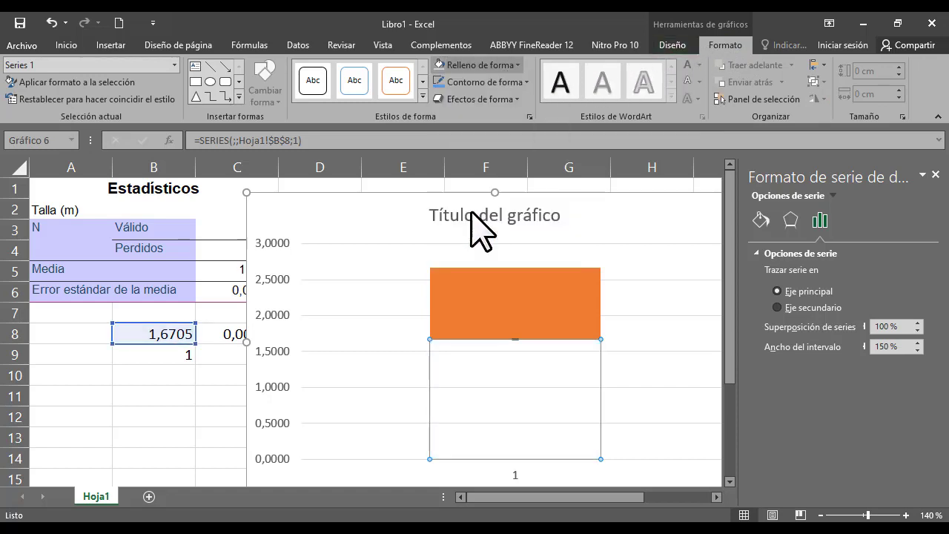
click(544, 297)
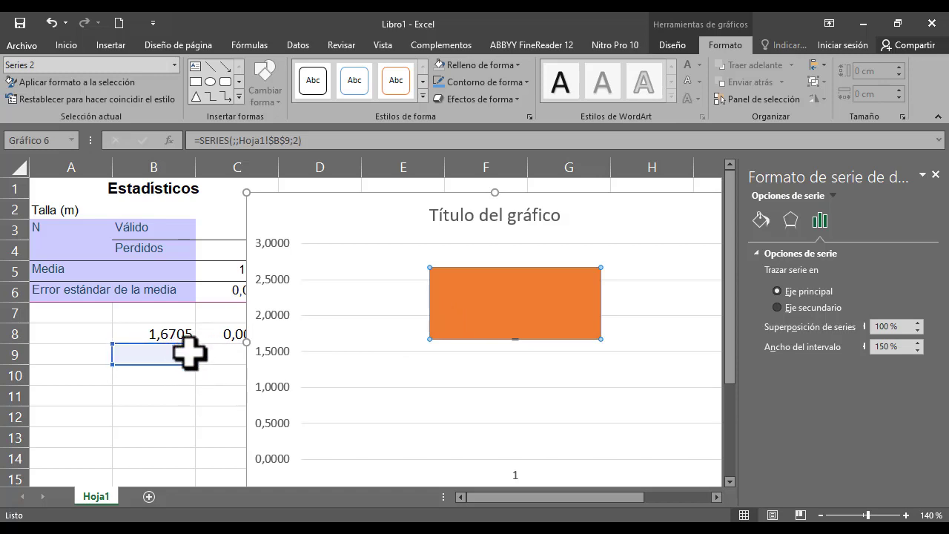
Enter 0,001 in cell B9 so the orange bar becomes a thin line at the mean, then open the orange point's formatting
text(0,0)
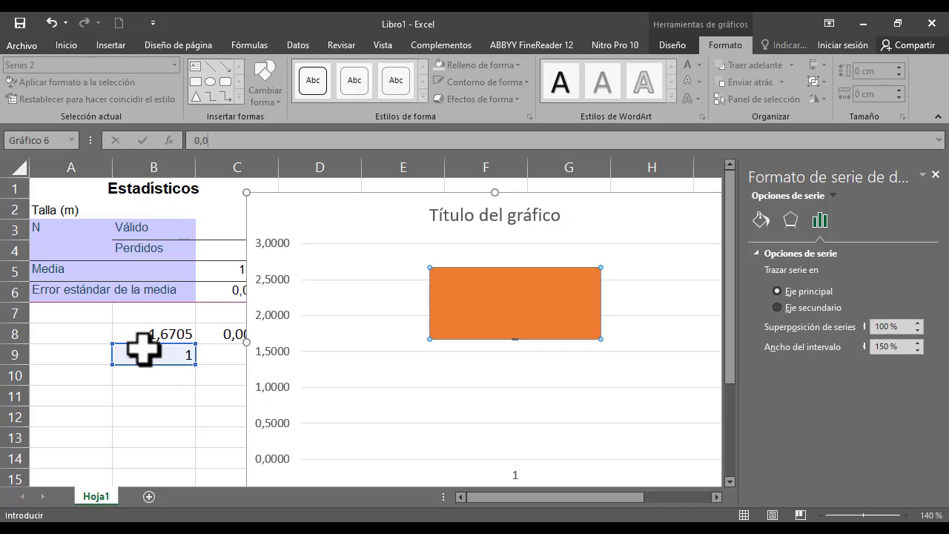
key(Escape)
click(151, 353)
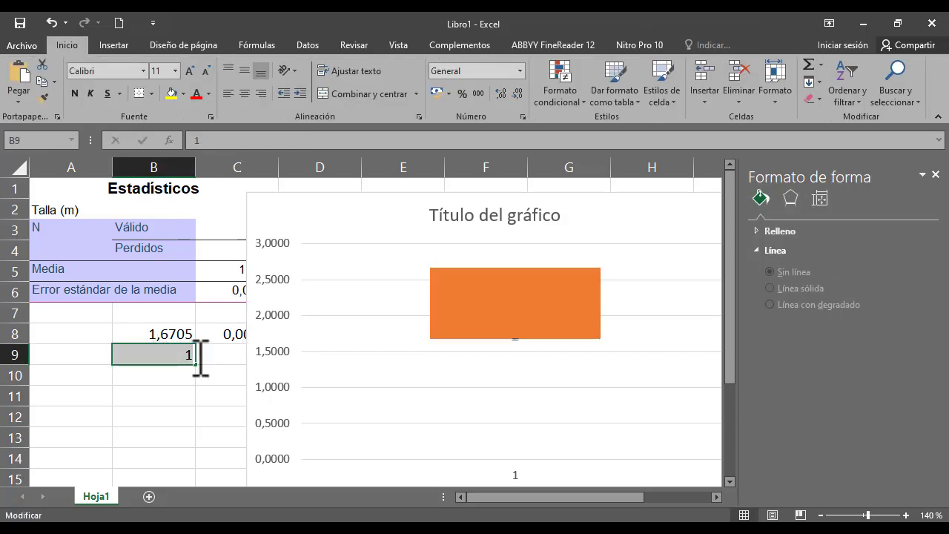
double_click(155, 354)
text(0)
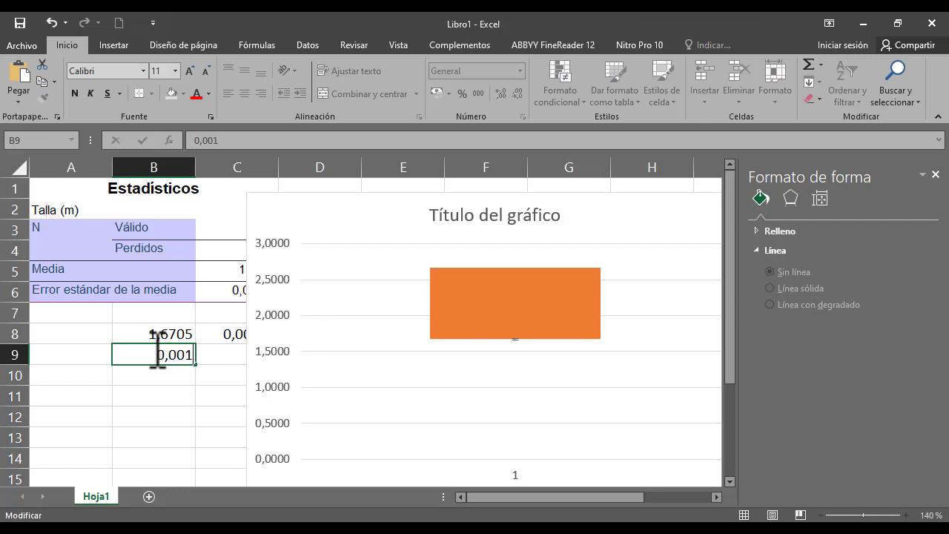
key(Return)
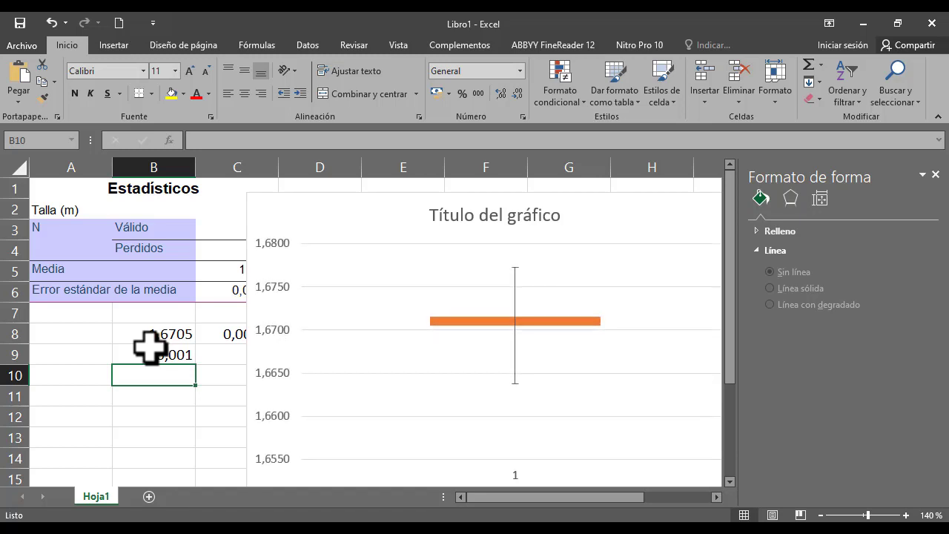
mouse_move(539, 322)
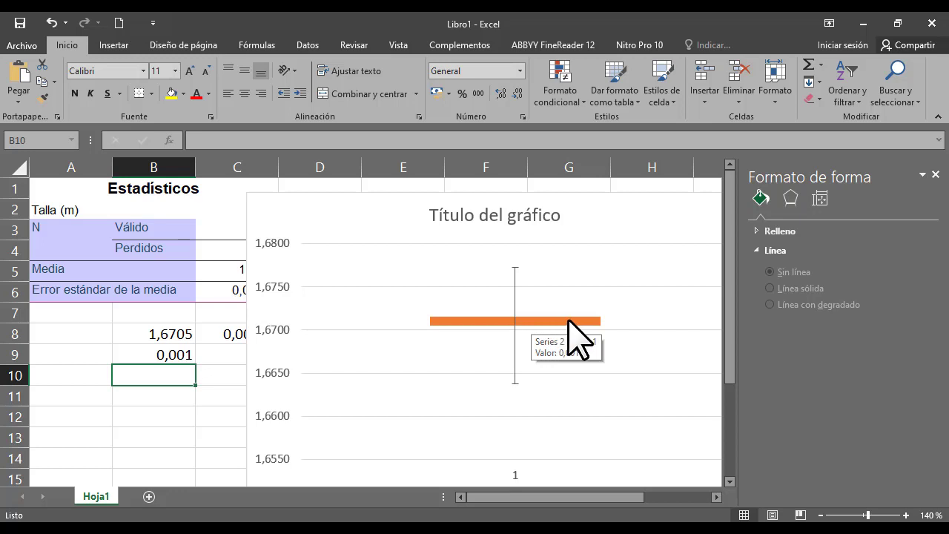
double_click(570, 321)
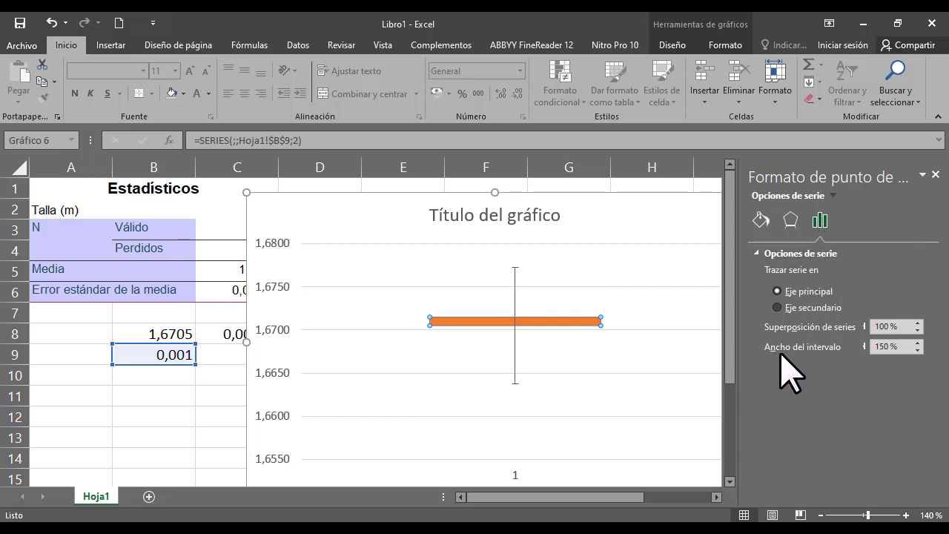
Set the orange series gap width to 500 % and select the vertical axis
click(890, 346)
text(500)
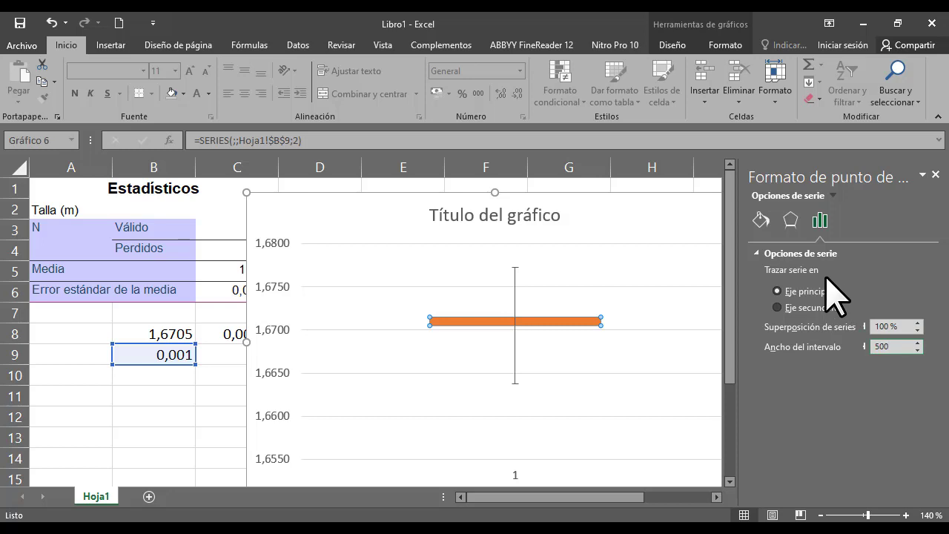
key(Return)
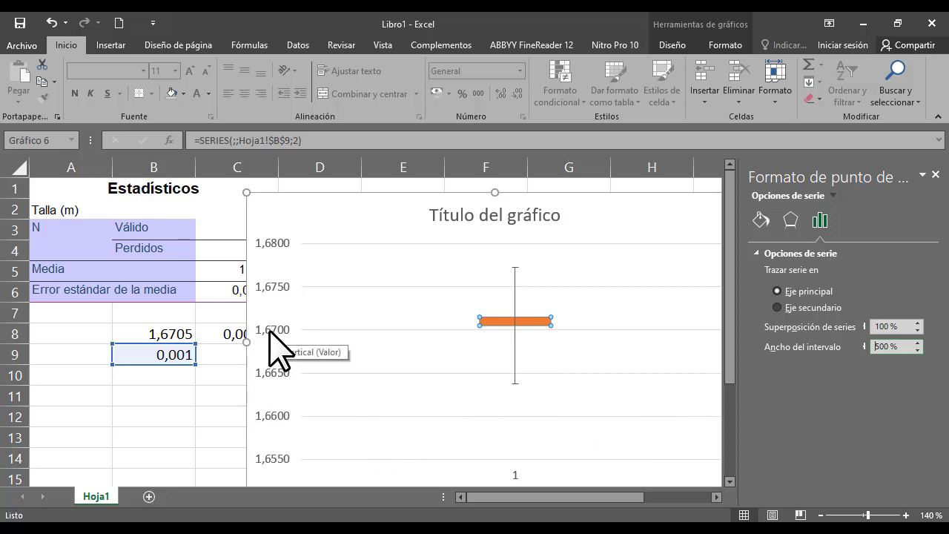
click(269, 330)
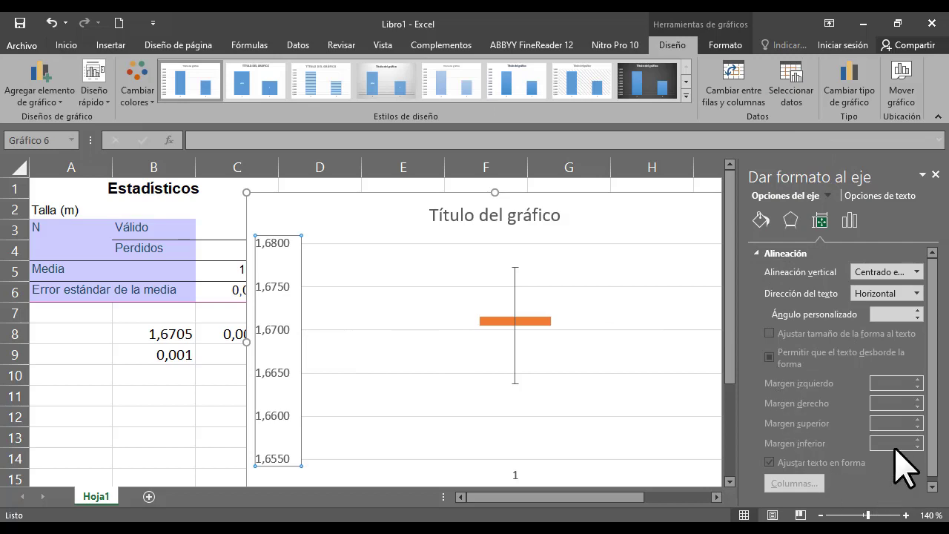
Set the vertical axis minimum to 1,66 and delete the chart title
click(850, 221)
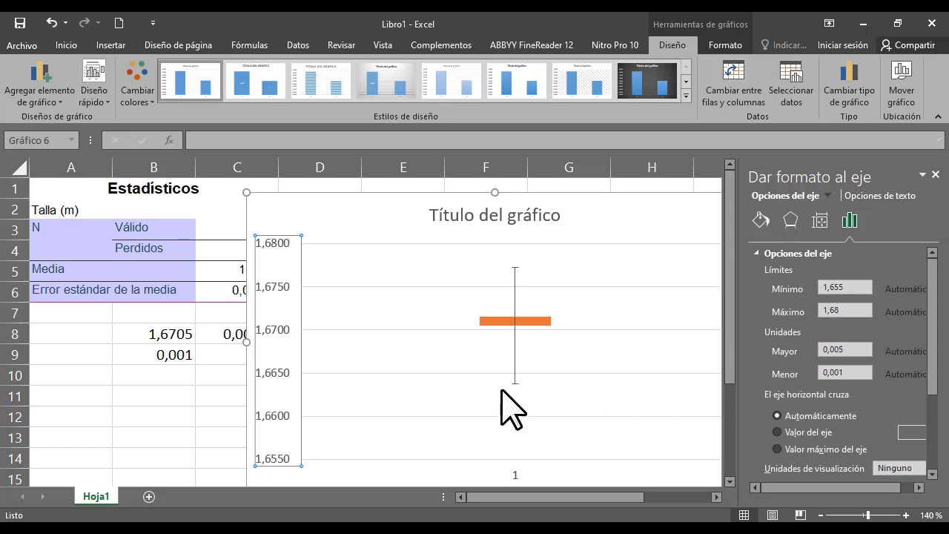
mouse_move(467, 407)
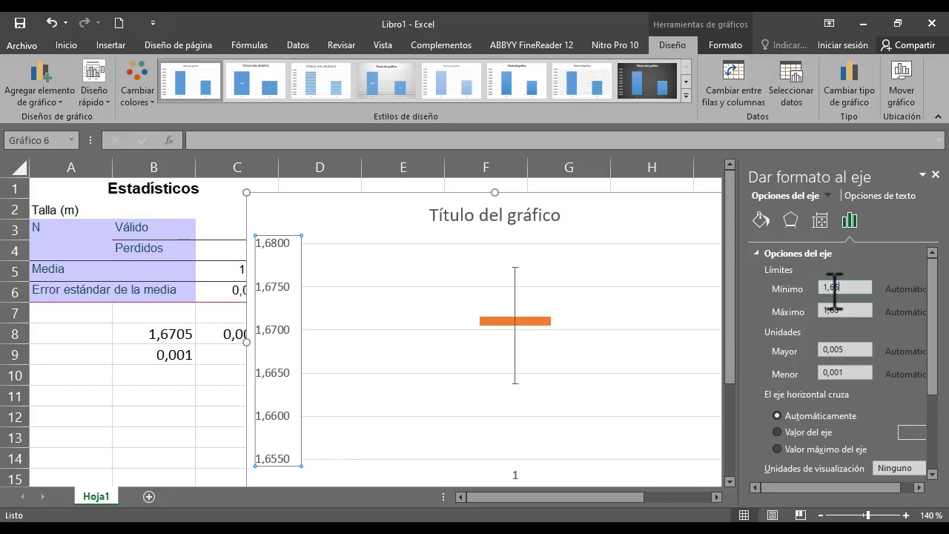
text(1,66)
key(Return)
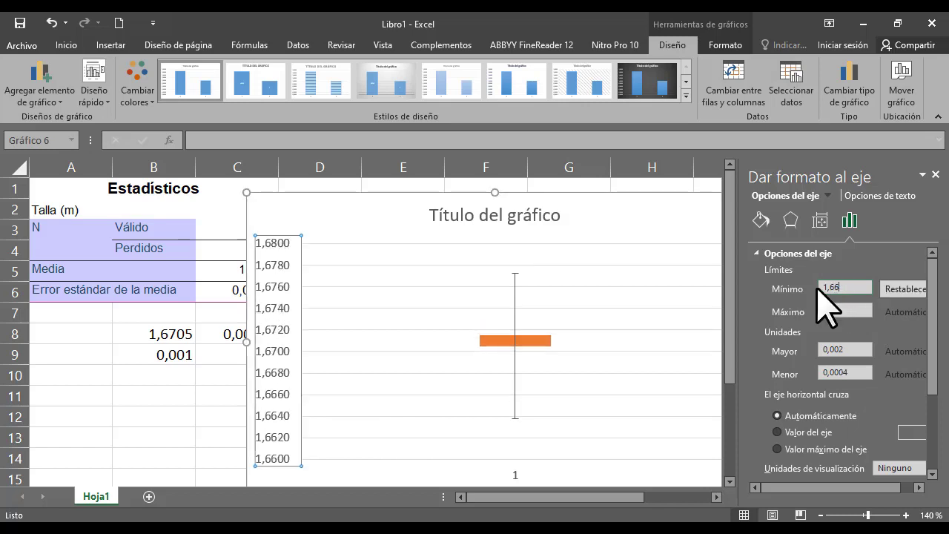
click(547, 215)
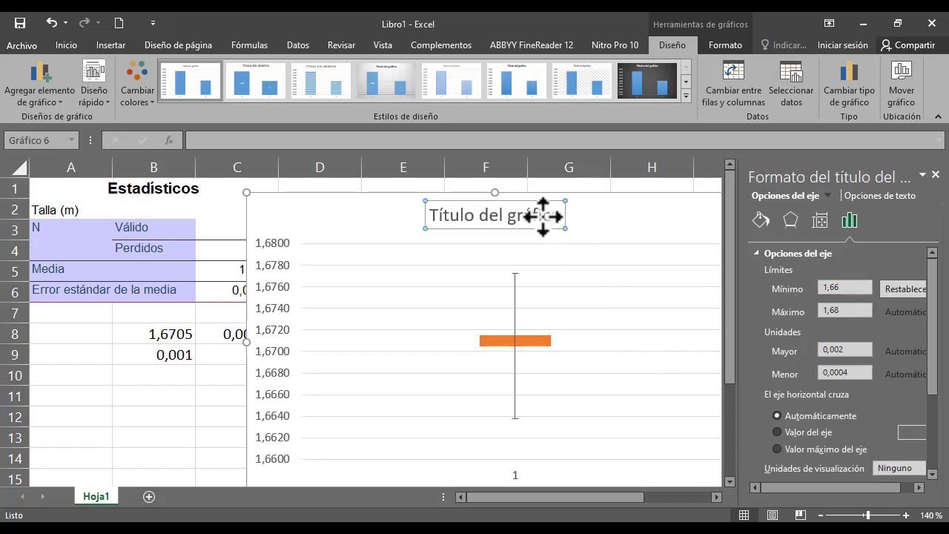
key(Delete)
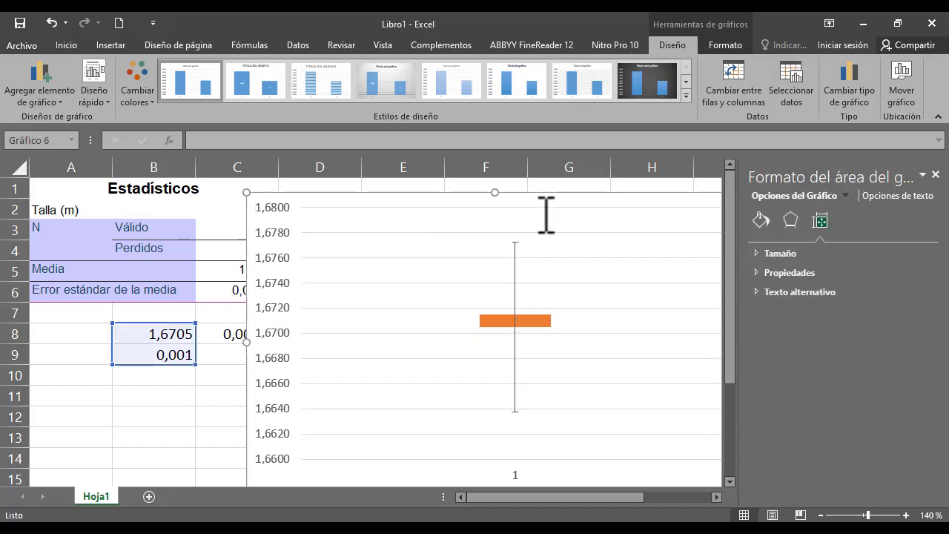